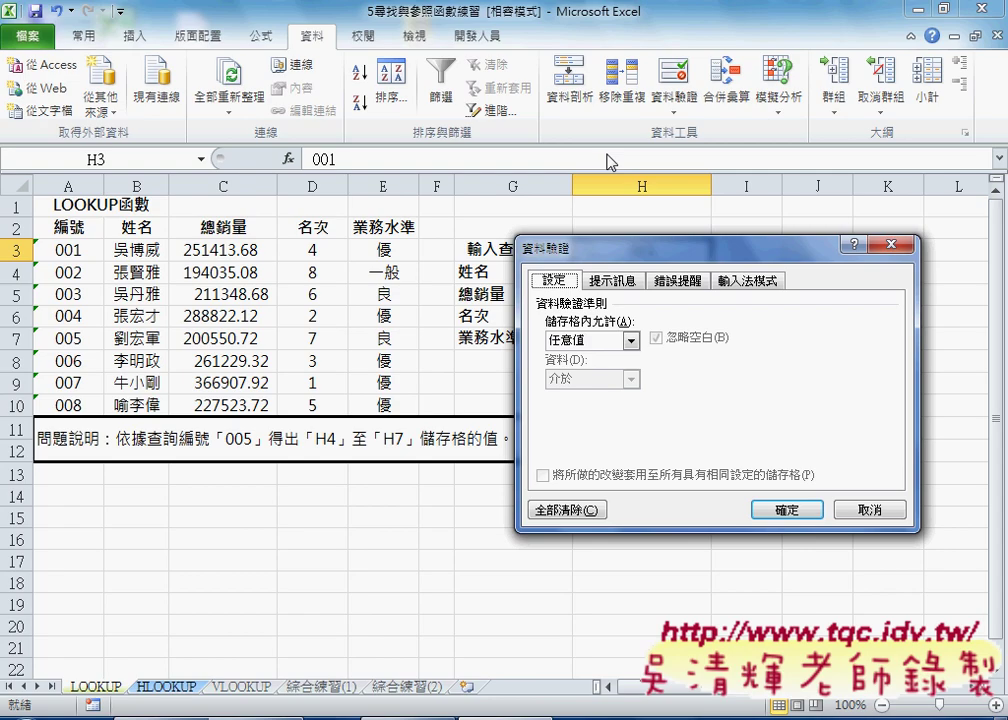
# Give H3 a List data validation with source =編號, so it offers an ID drop-down
pyautogui.moveTo(680, 245); pyautogui.dragTo(615, 251)
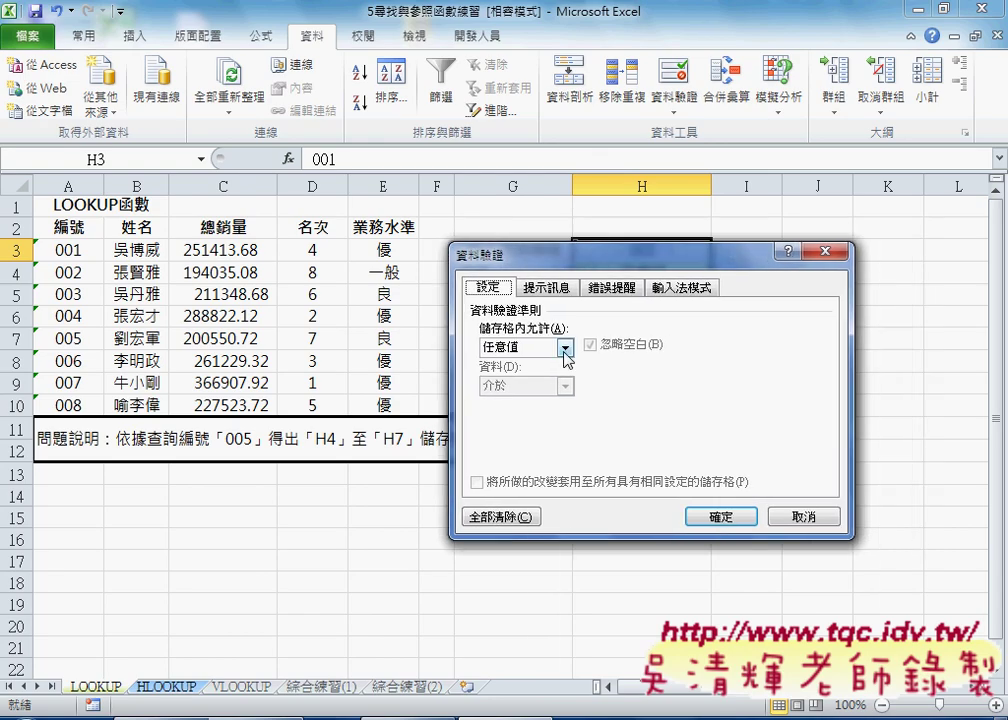
pyautogui.click(565, 350)
pyautogui.click(556, 398)
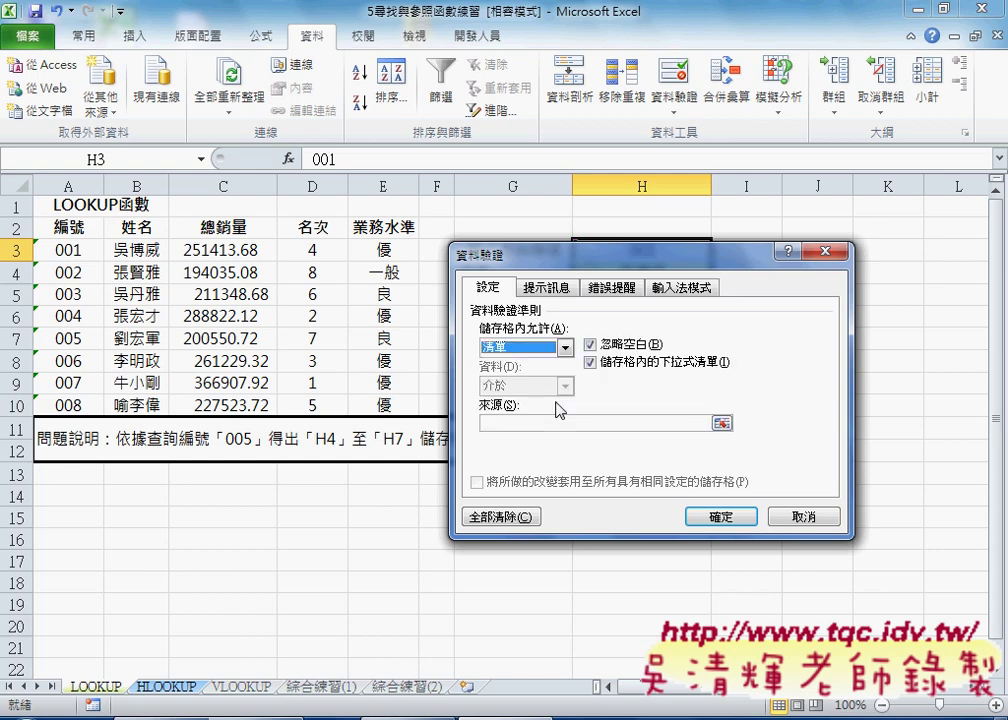
pyautogui.click(552, 423)
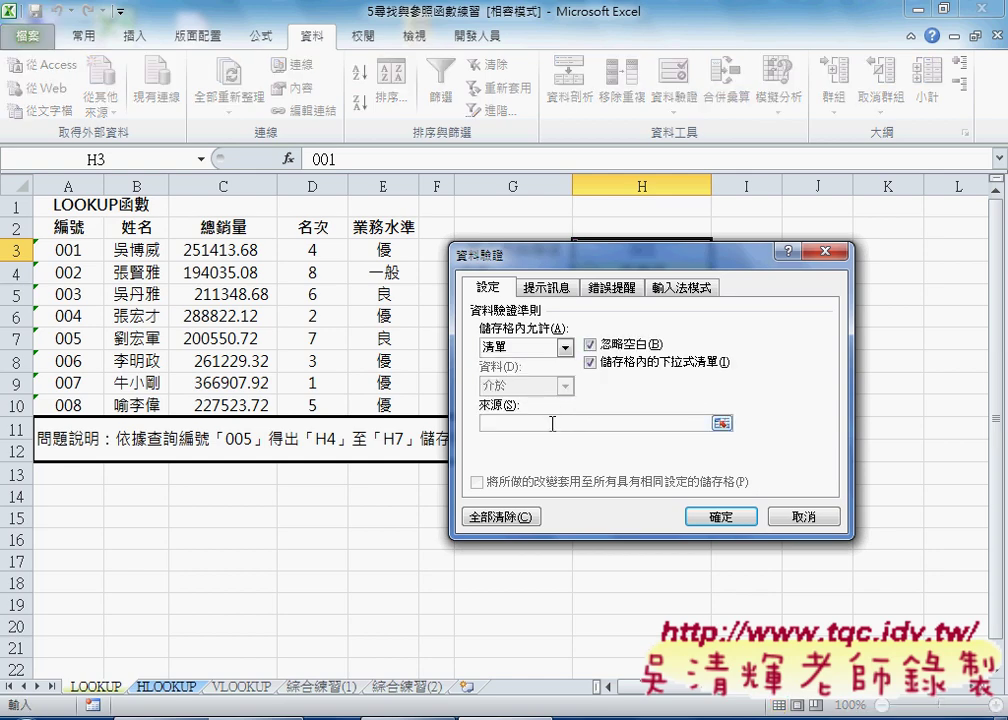
pyautogui.press('F3')
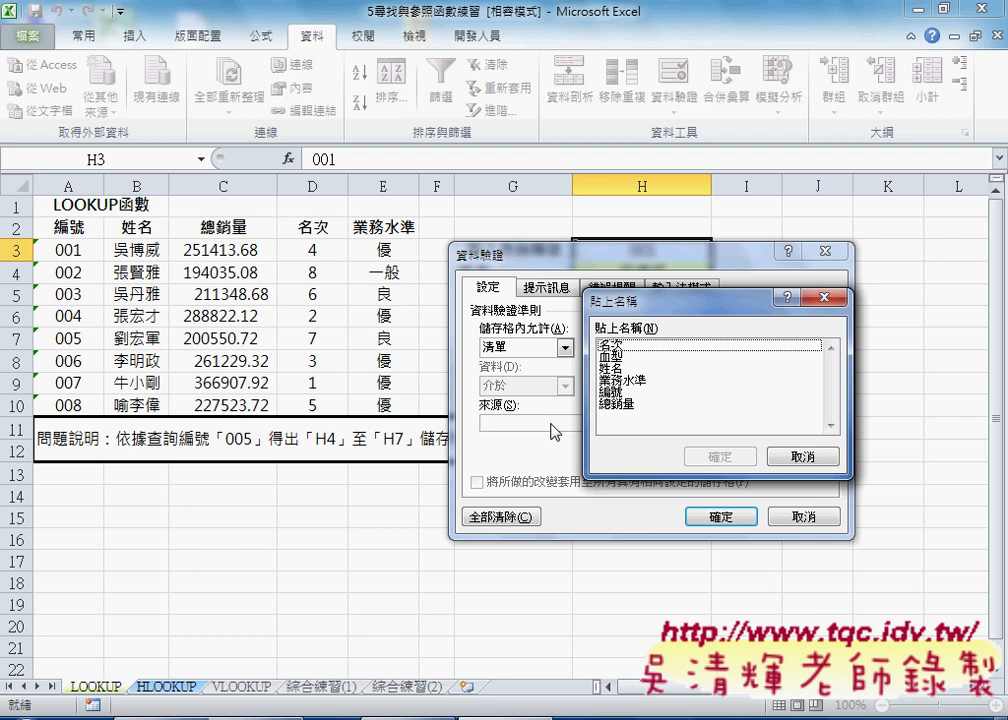
pyautogui.click(618, 394)
pyautogui.press('Return')
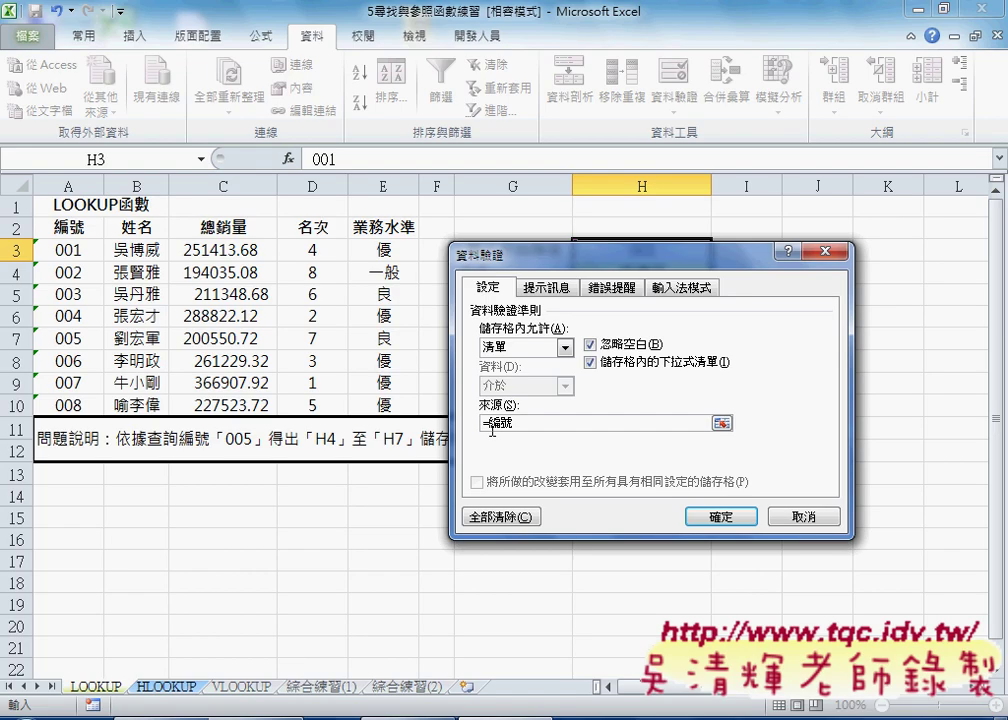
pyautogui.click(718, 514)
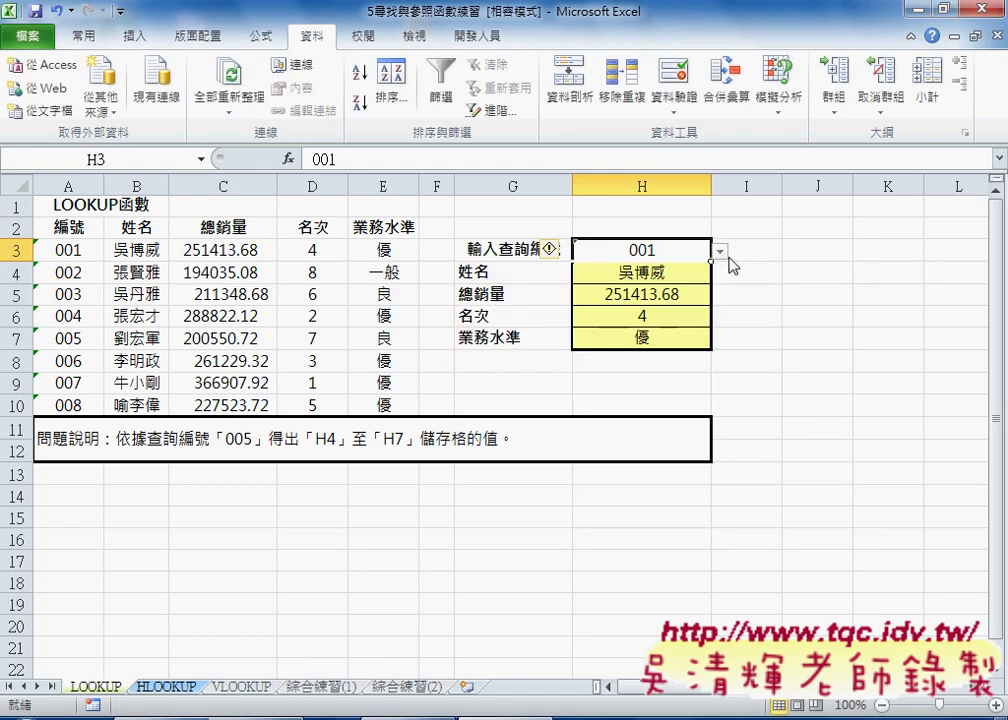
# Pick IDs 004, 003, then 002 in H3 to check the lookups, and select the F2 query block
pyautogui.click(719, 252)
pyautogui.click(711, 302)
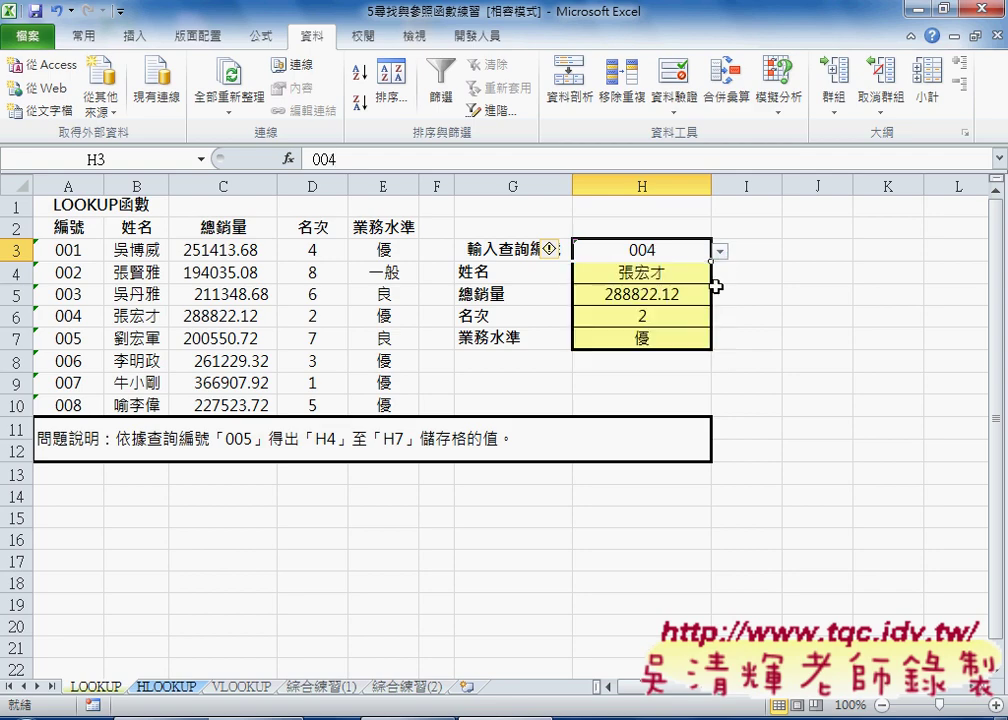
pyautogui.click(720, 252)
pyautogui.click(703, 291)
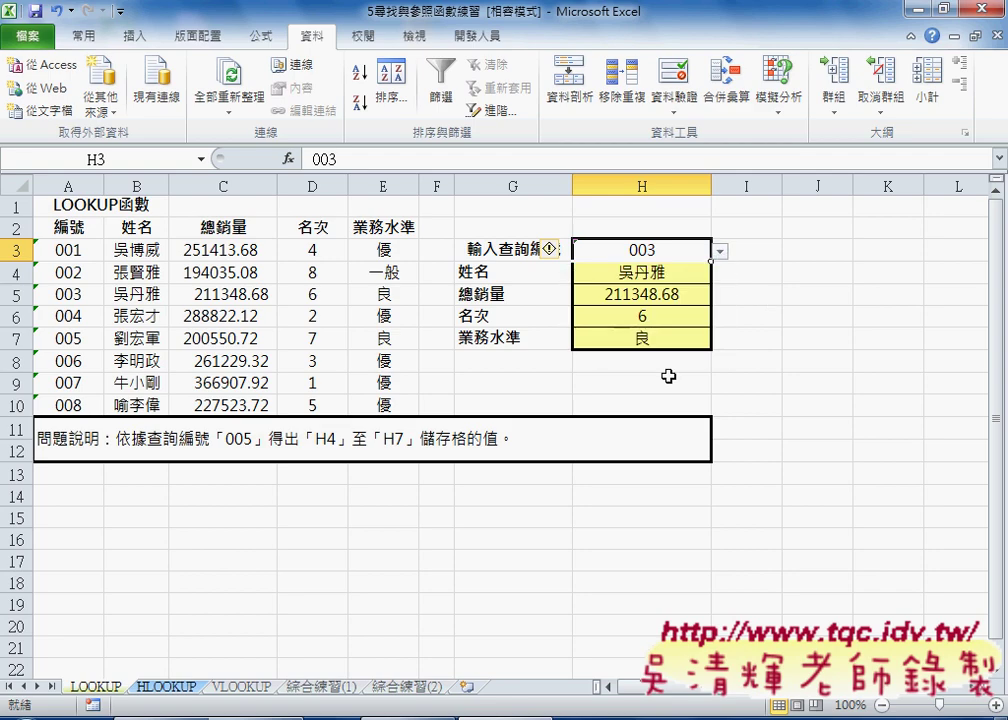
pyautogui.click(719, 253)
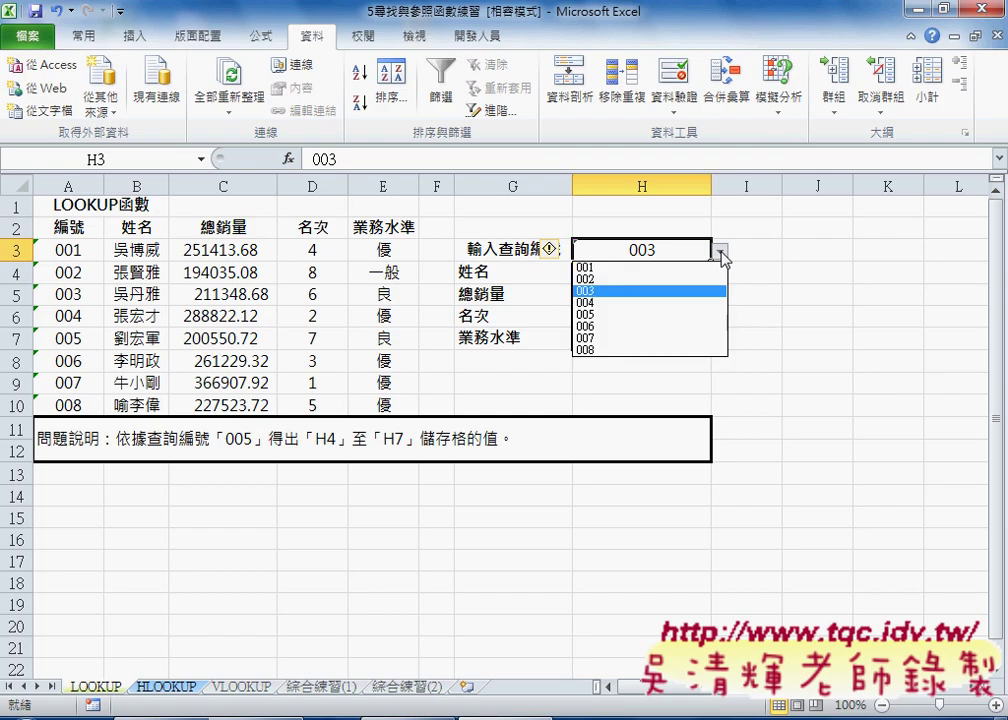
pyautogui.click(703, 280)
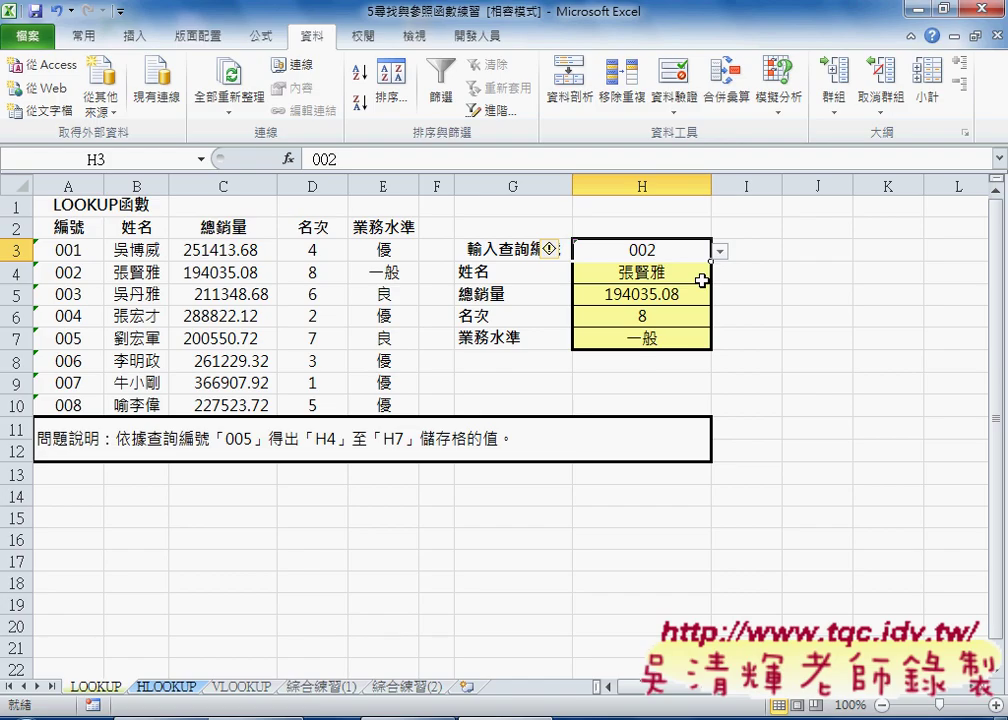
pyautogui.moveTo(438, 228); pyautogui.dragTo(722, 376)
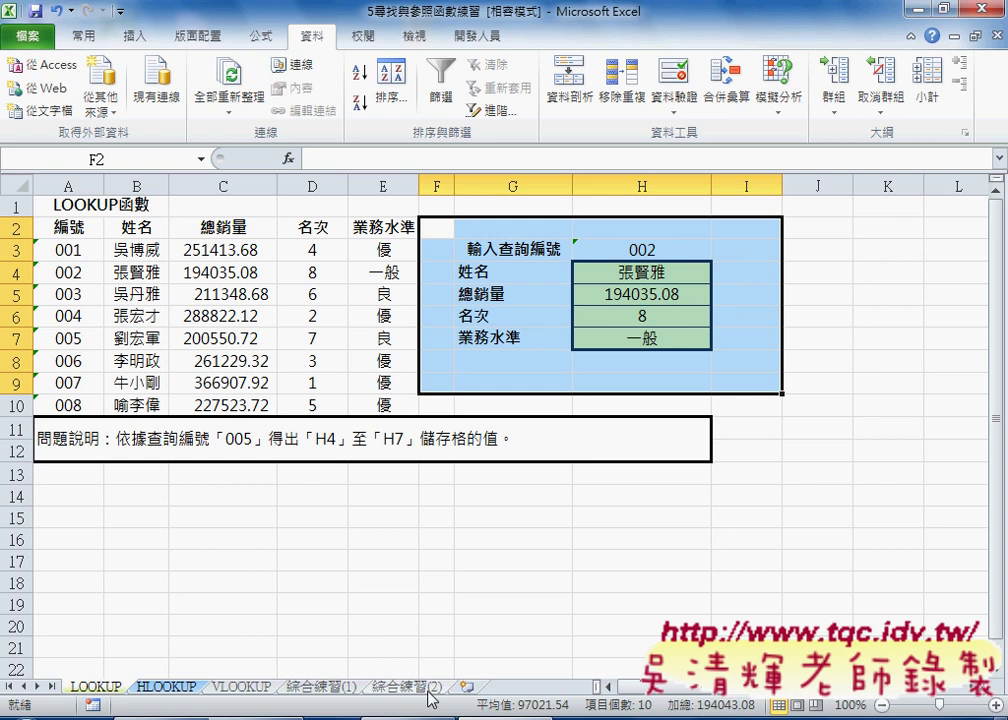
# Add a new worksheet named 查詢介面(LOOKUP) and move it to the front of the workbook
pyautogui.click(466, 687)
pyautogui.doubleClick(472, 687)
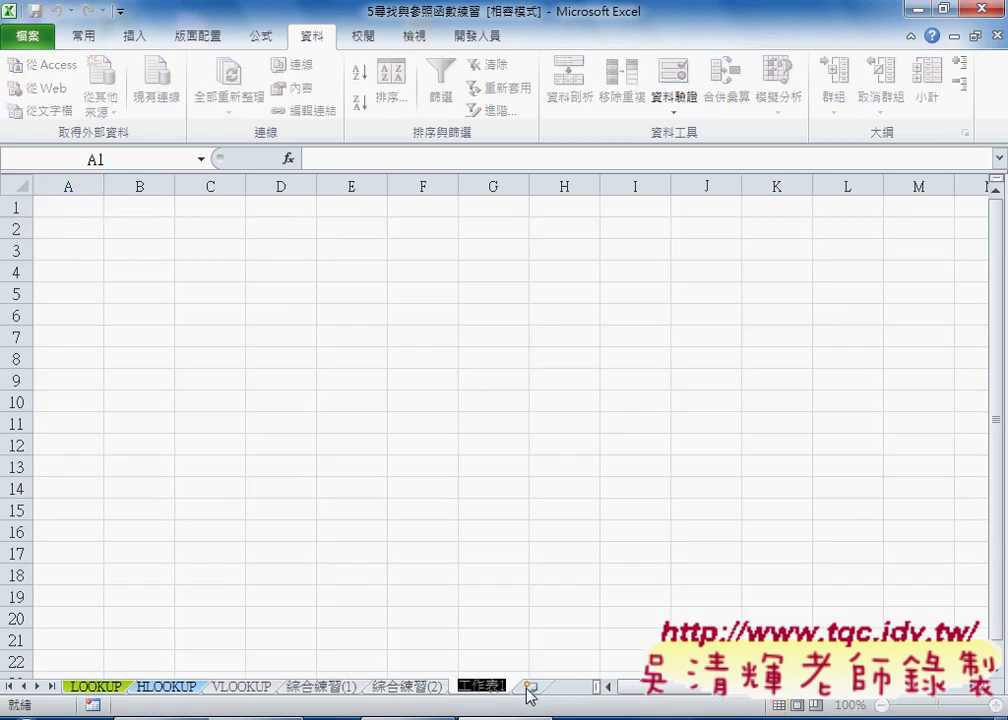
pyautogui.press('BackSpace')
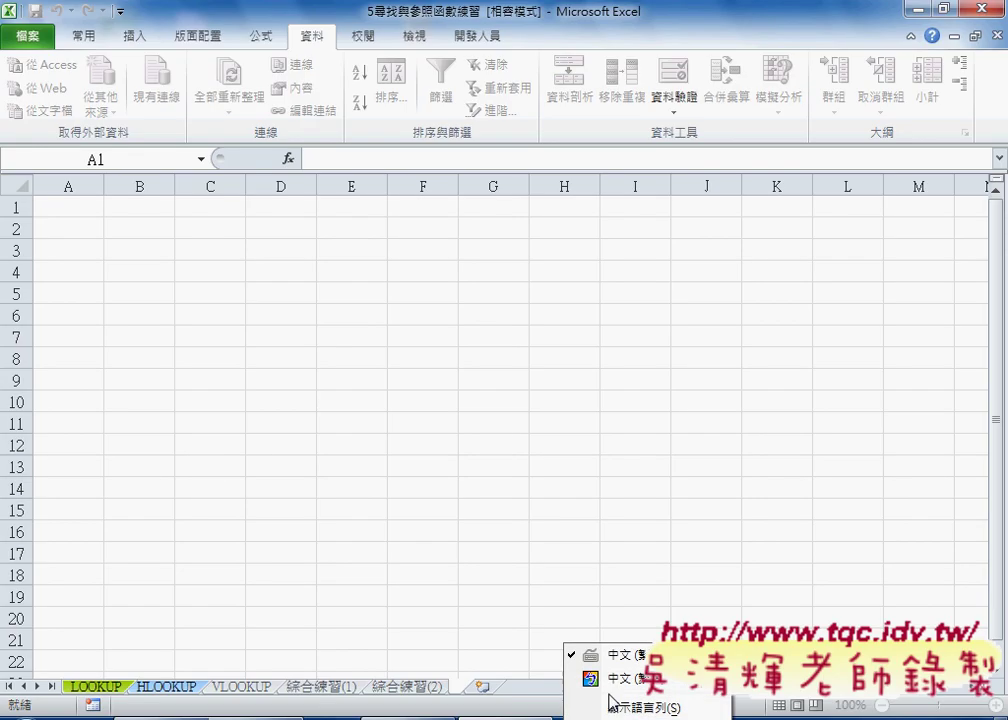
pyautogui.click(615, 676)
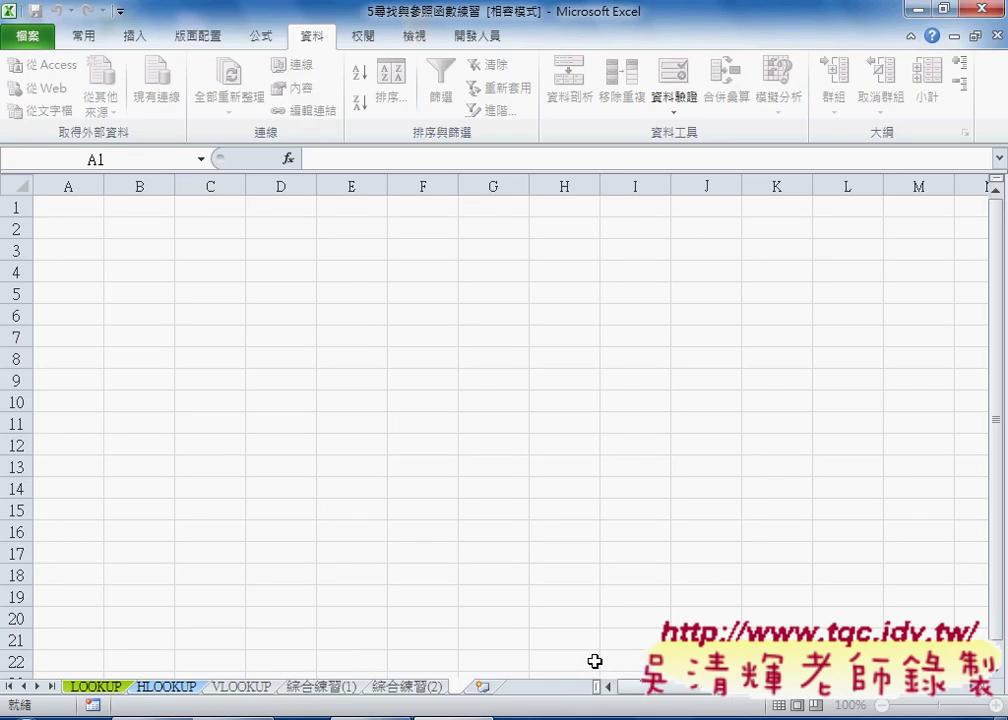
pyautogui.write('ㄔㄚˊ')
pyautogui.write('ㄒㄩㄣˊ')
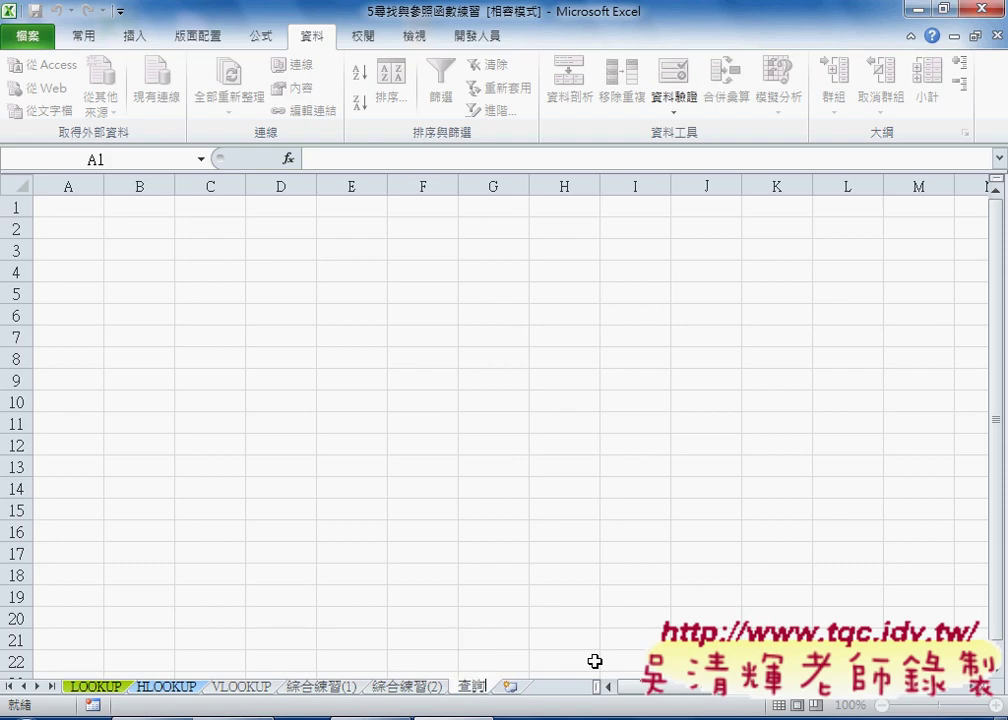
pyautogui.write('ㄐㄧㄝˋ')
pyautogui.write('ㄇㄧㄢˋ')
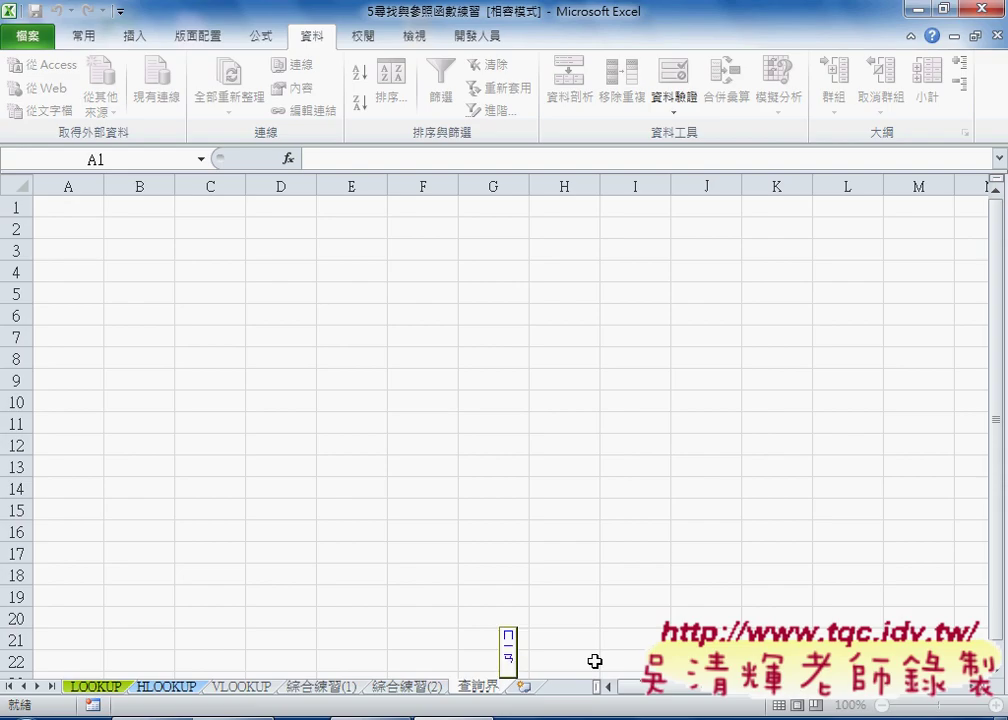
pyautogui.press('Return')
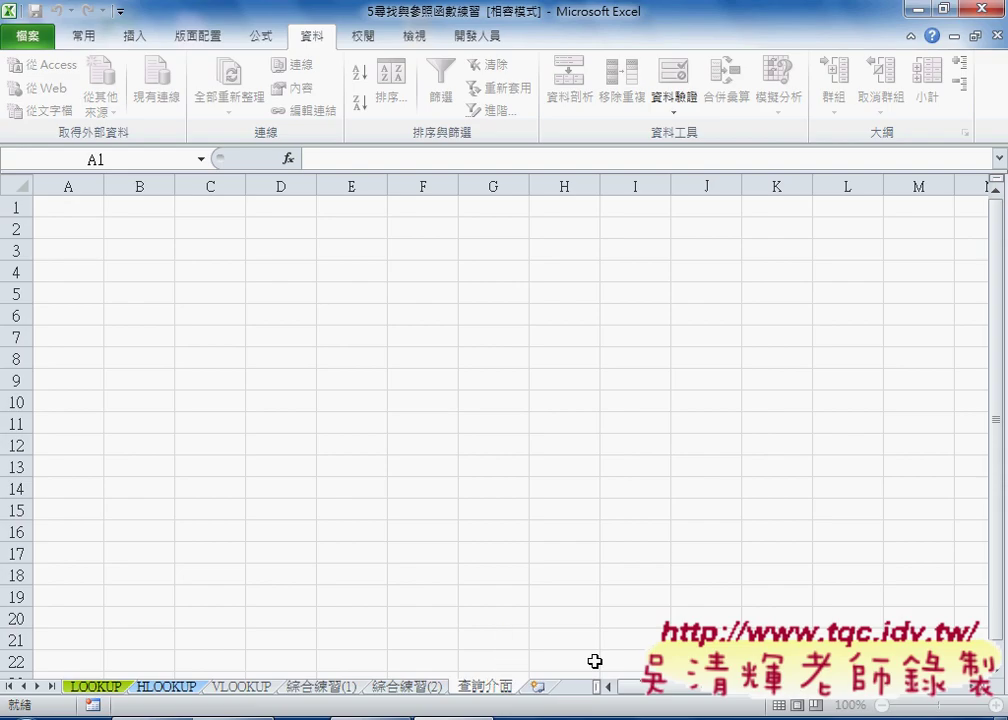
pyautogui.write('(')
pyautogui.write('LOOKUP)')
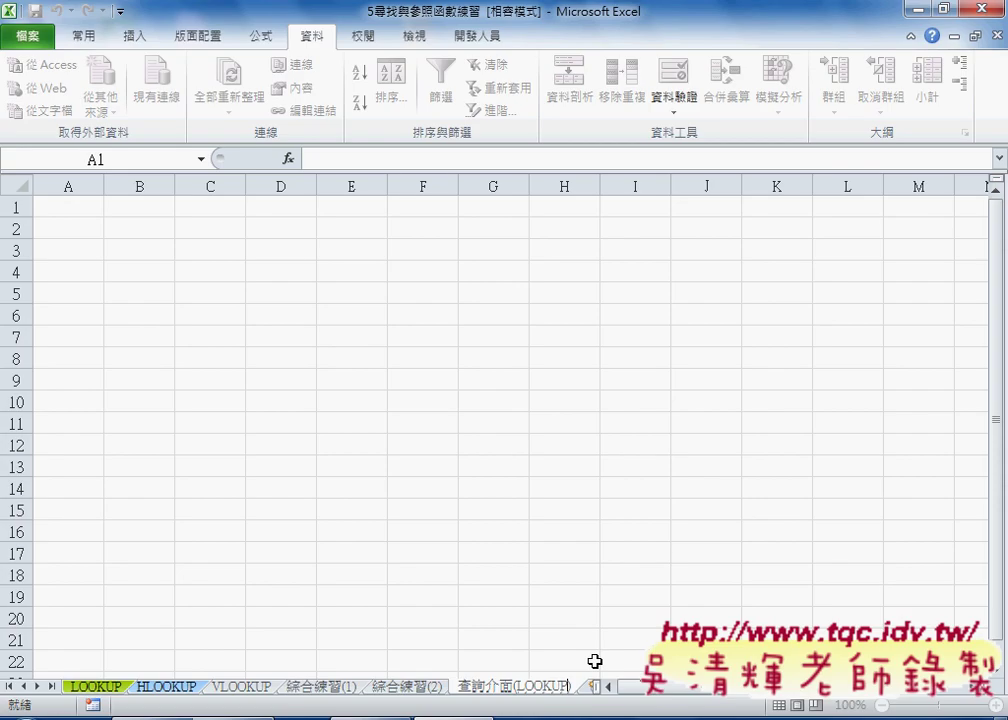
pyautogui.press('Return')
pyautogui.moveTo(527, 690); pyautogui.dragTo(101, 690)
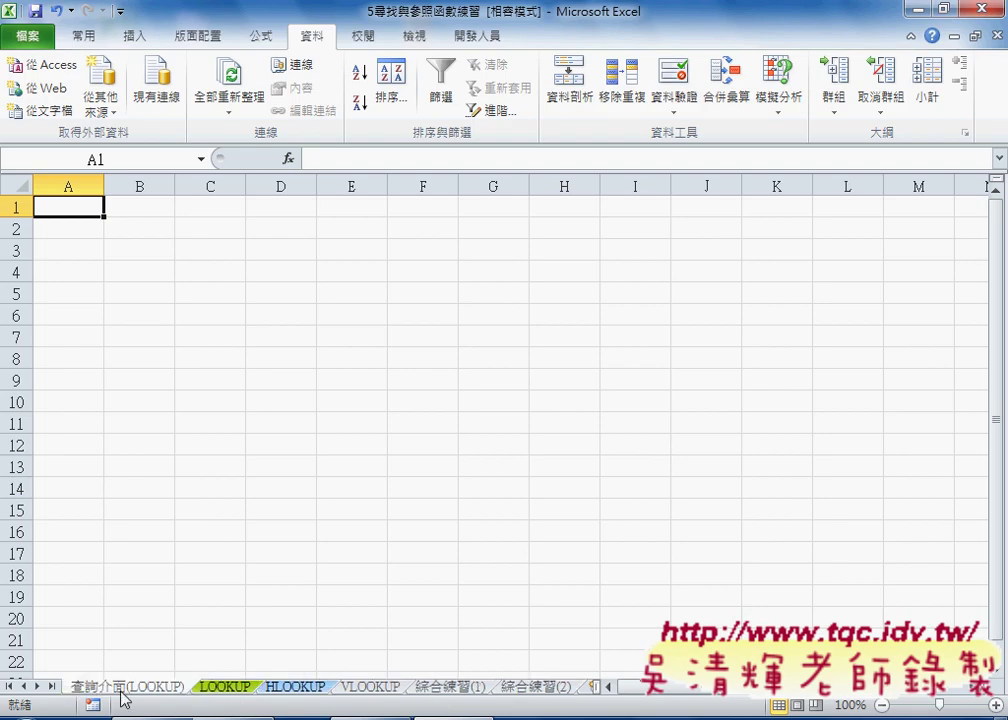
# Copy the F2:I8 query form from LOOKUP and paste it at A1 of 查詢介面(LOOKUP)
pyautogui.click(225, 687)
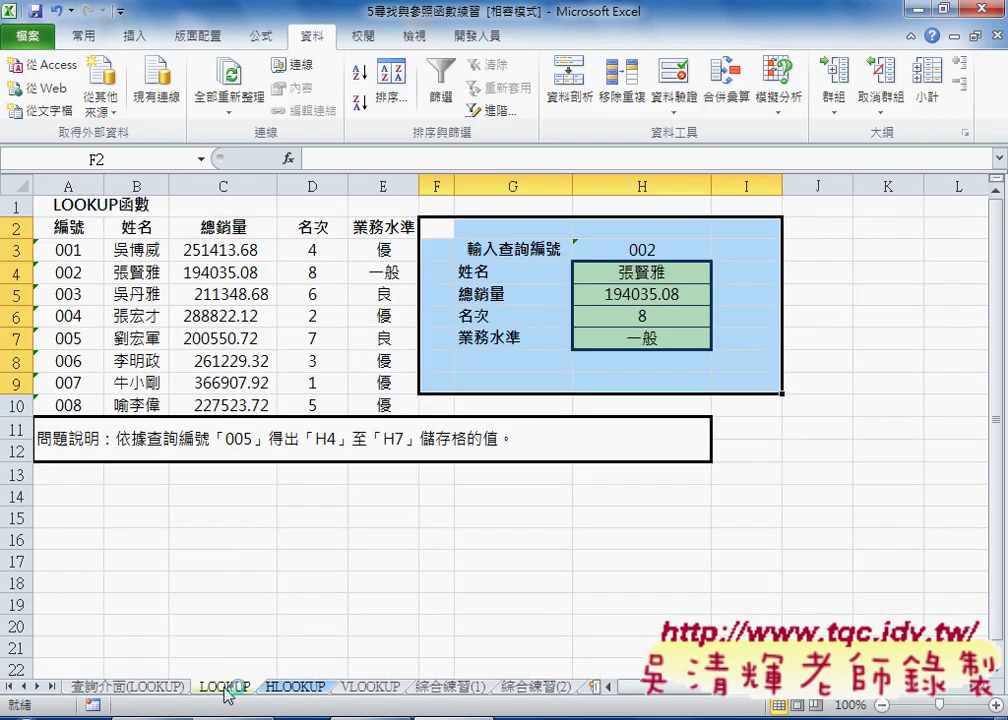
pyautogui.moveTo(443, 228)
pyautogui.mouseDown()
pyautogui.moveTo(669, 370)
pyautogui.moveTo(721, 372)
pyautogui.moveTo(724, 358)
pyautogui.mouseUp()
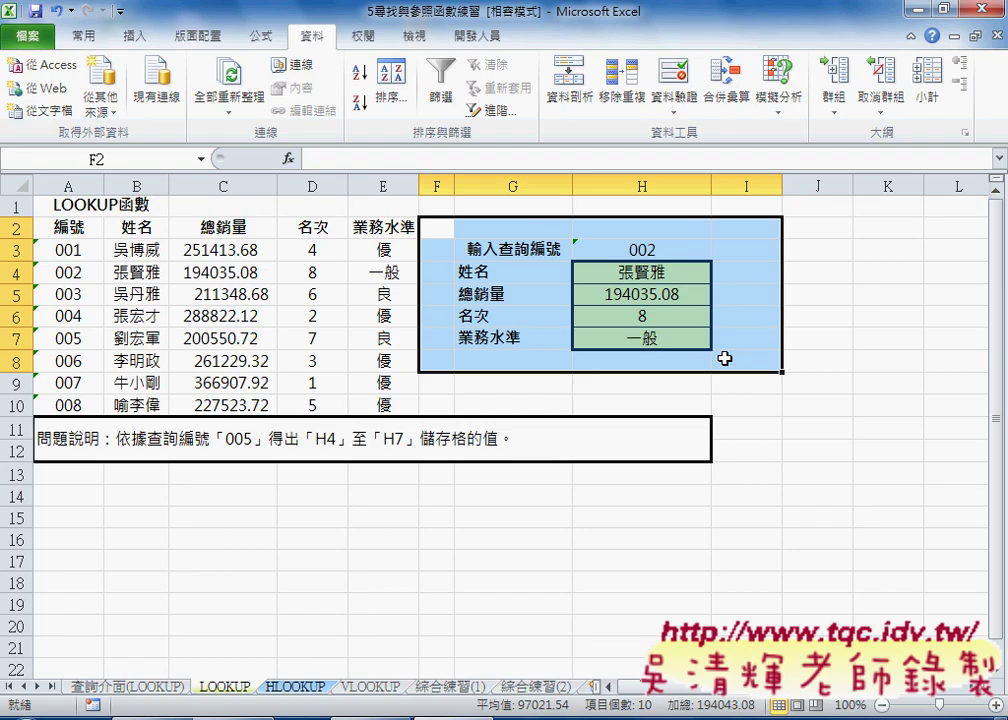
pyautogui.hotkey('ctrl', 'c')
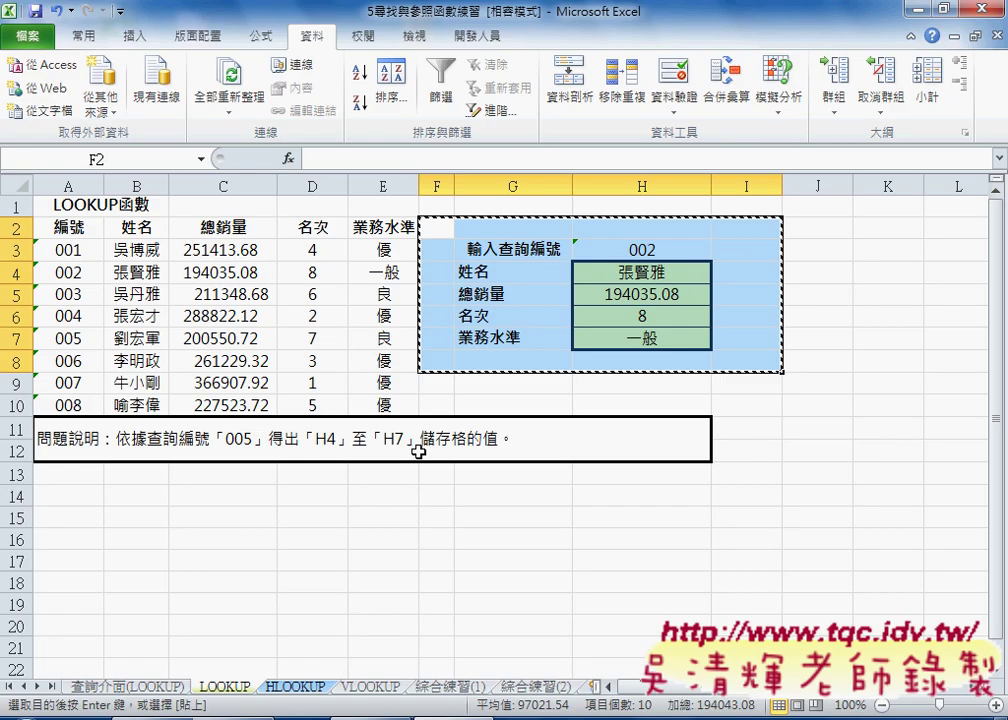
pyautogui.click(120, 687)
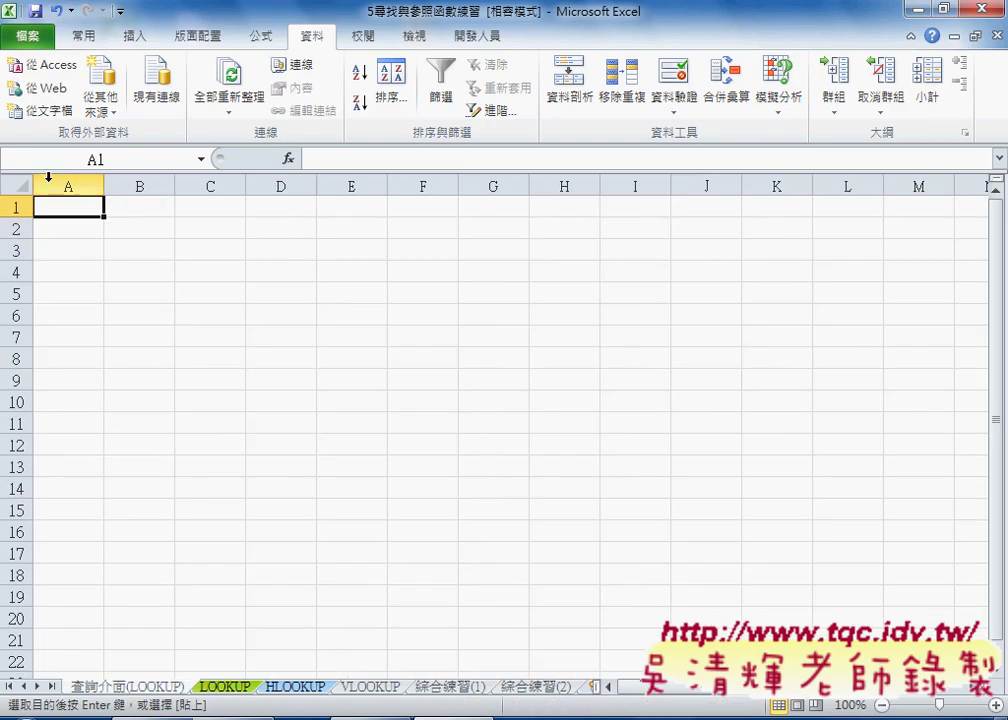
pyautogui.hotkey('ctrl', 'v')
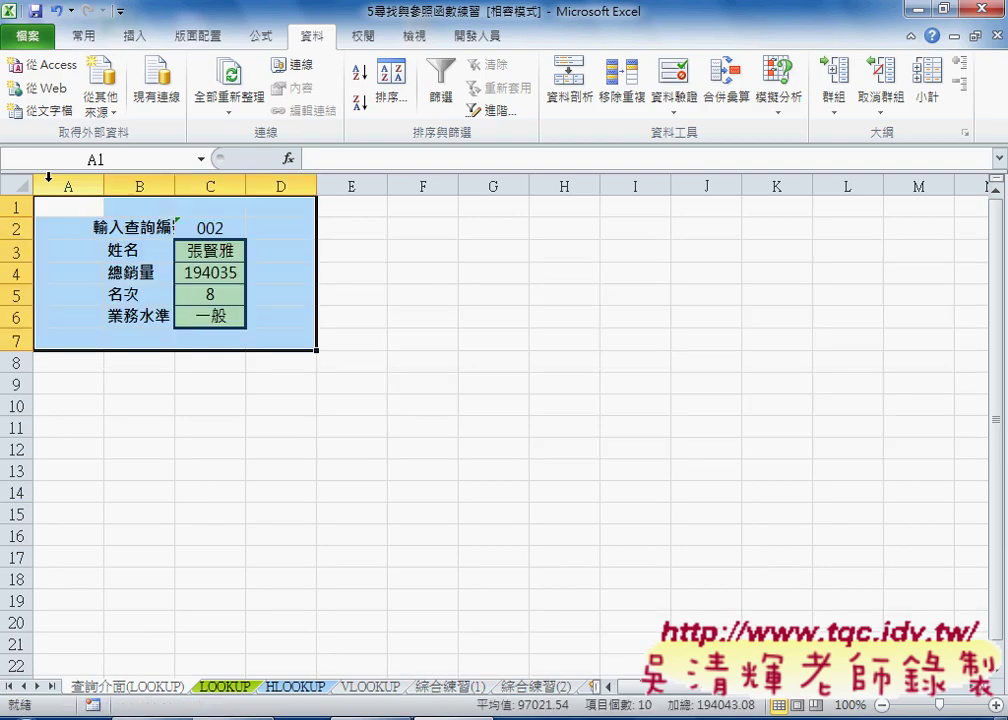
# Widen columns B and C so the labels and 194035.08 display fully
pyautogui.moveTo(174, 186); pyautogui.dragTo(202, 186)
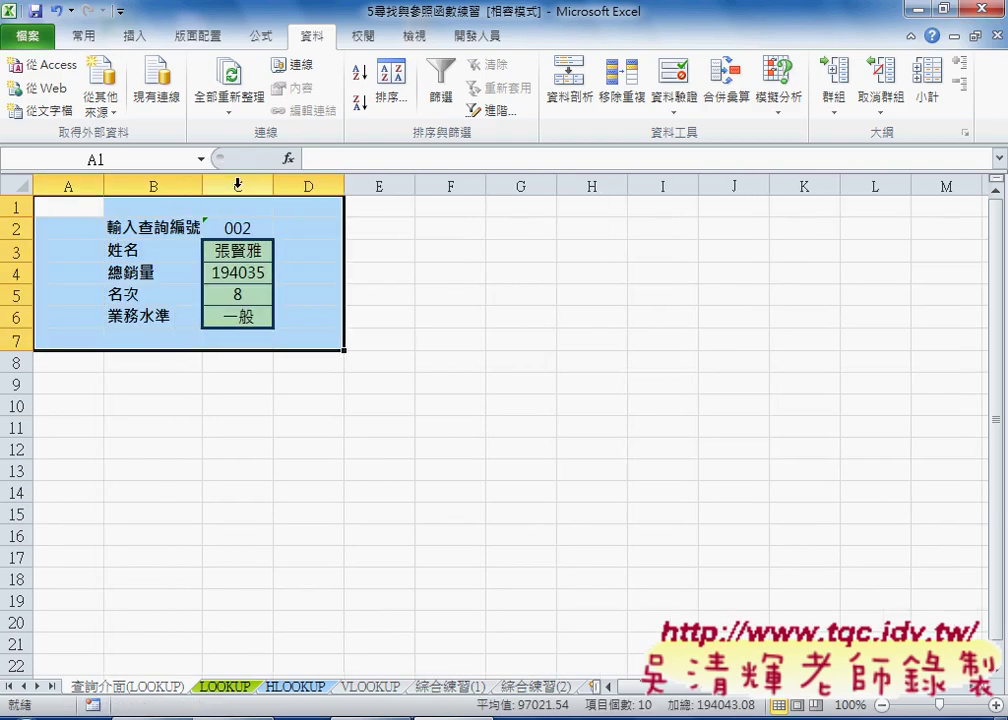
pyautogui.doubleClick(273, 186)
pyautogui.moveTo(296, 186); pyautogui.dragTo(346, 193)
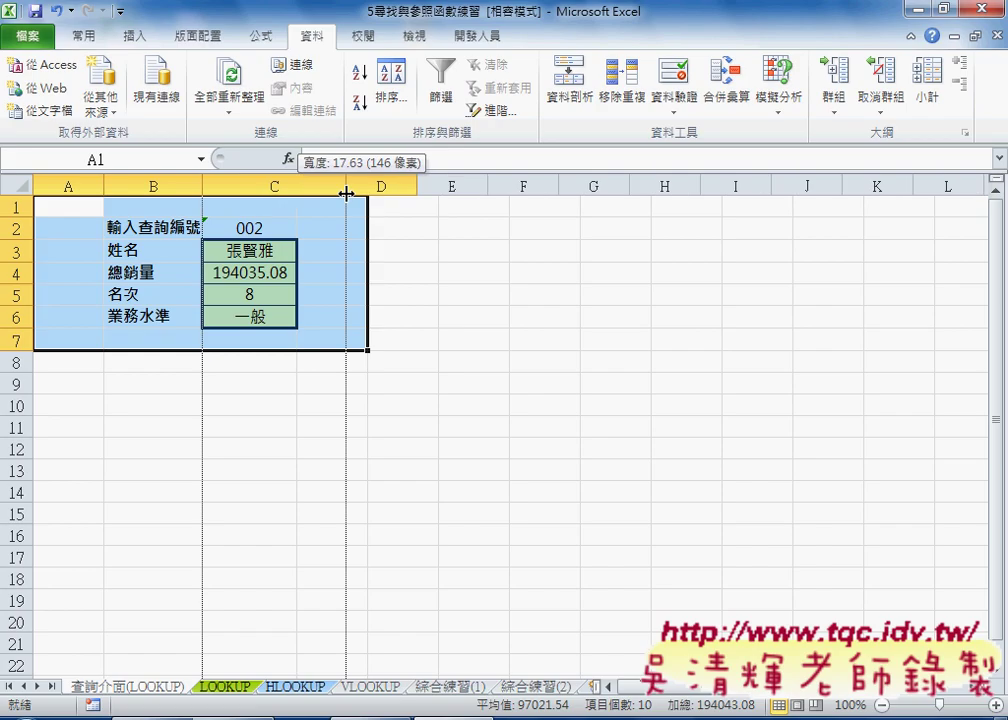
pyautogui.click(580, 388)
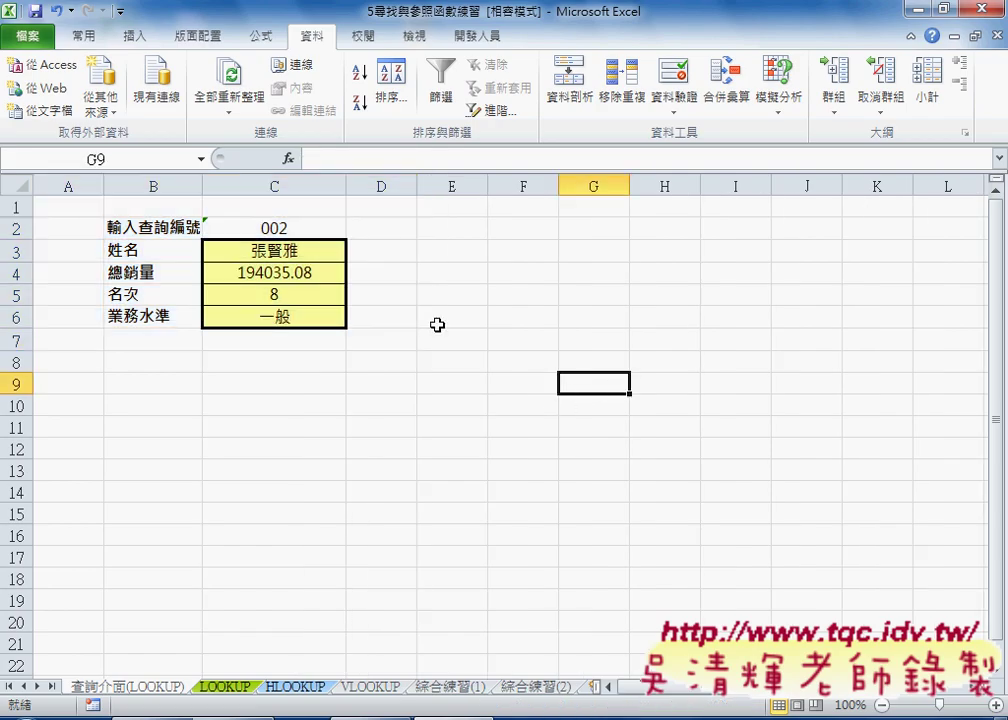
# Check C3's lookup formula, test C2 with IDs 003, 001 and 003, then return to LOOKUP
pyautogui.click(314, 254)
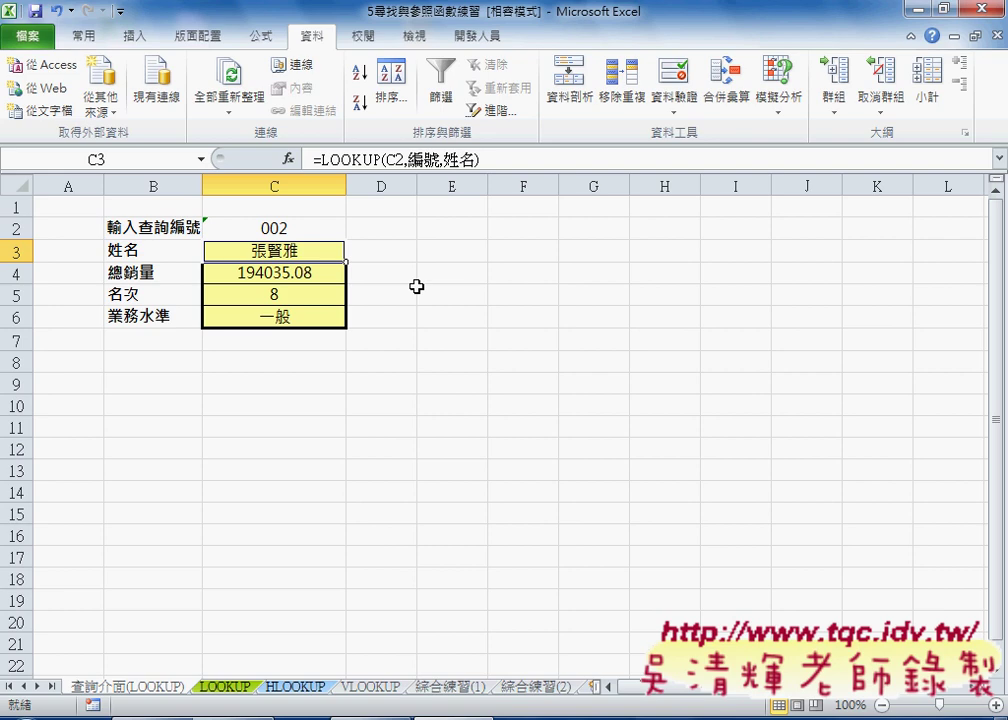
pyautogui.click(312, 229)
pyautogui.click(354, 230)
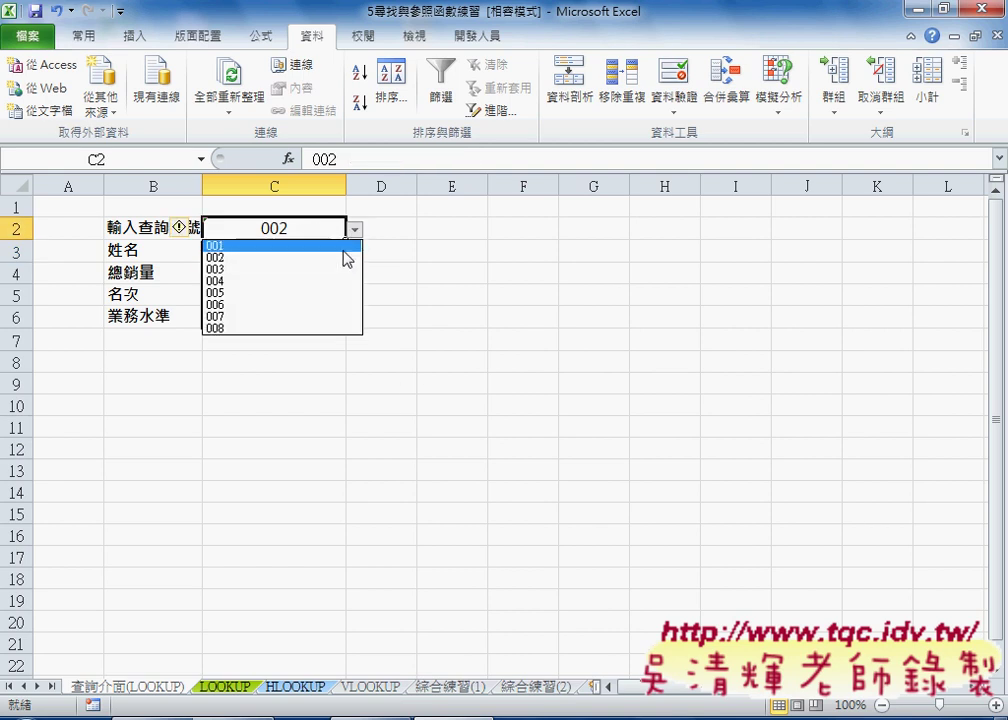
pyautogui.click(333, 270)
pyautogui.click(354, 230)
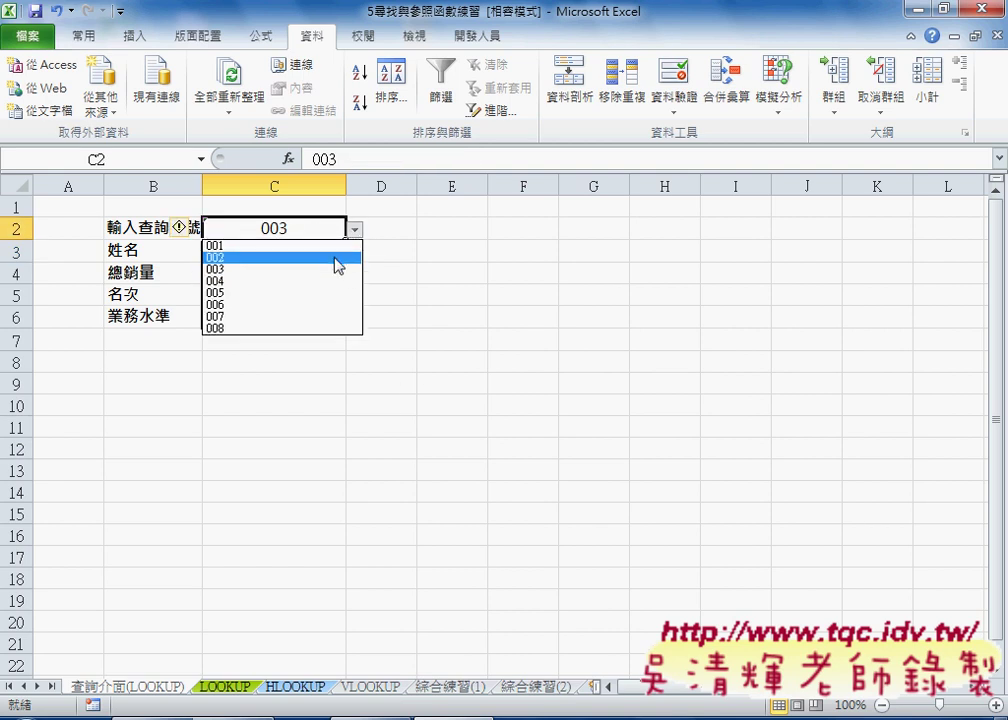
pyautogui.click(338, 245)
pyautogui.click(354, 229)
pyautogui.click(333, 272)
pyautogui.click(527, 293)
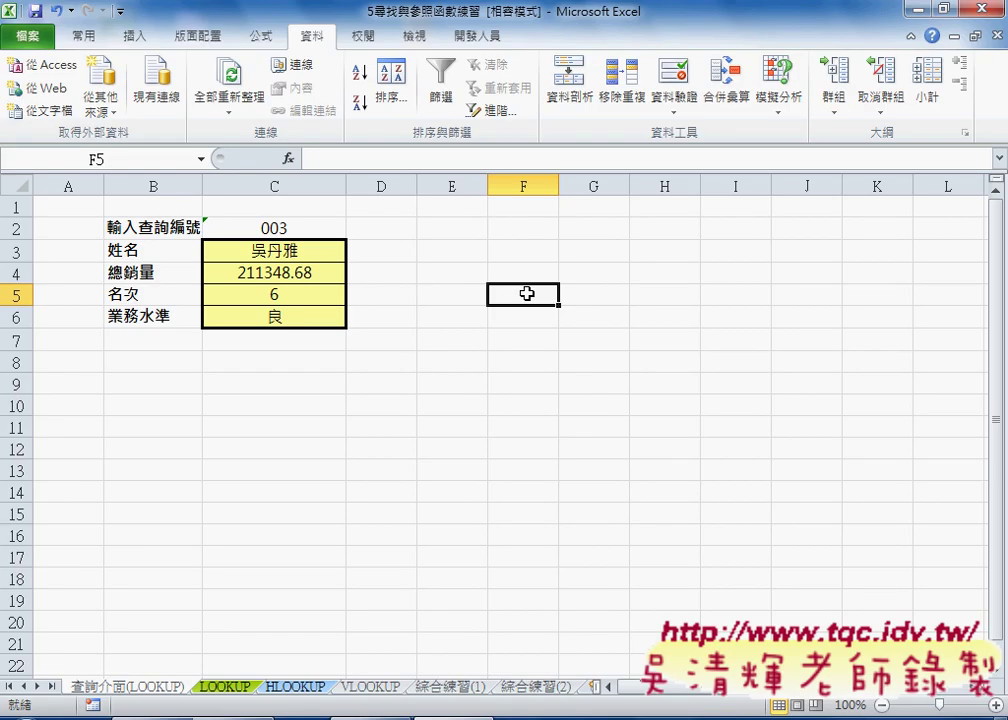
pyautogui.click(224, 687)
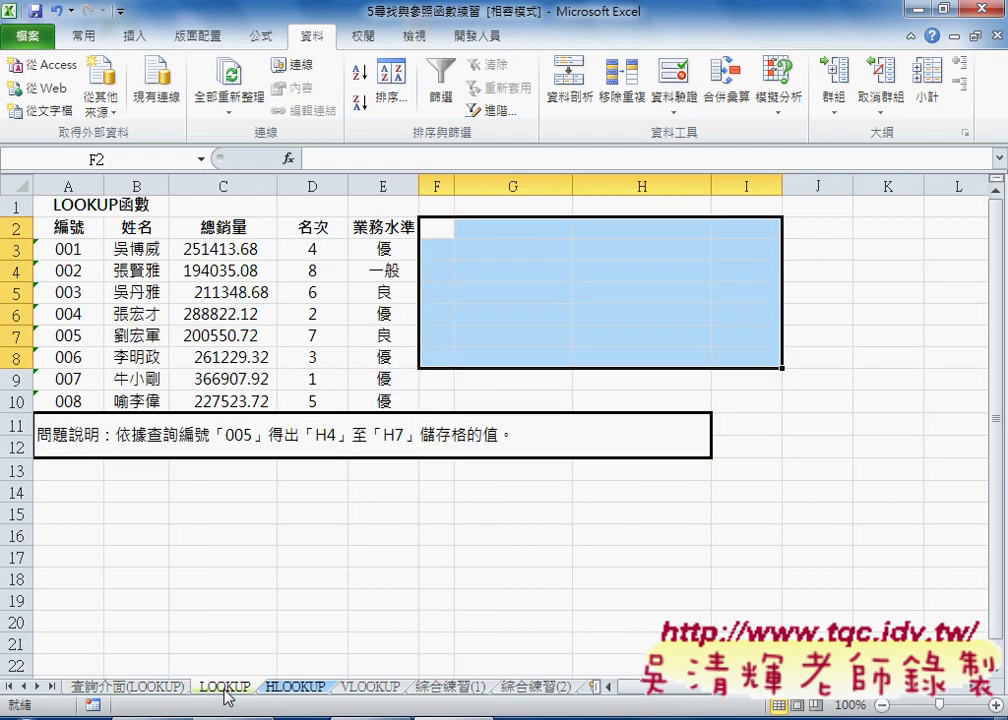
# Select the A2:E10 table, then set the query sheet's C2 to ID 006 (sales 261229.32, rank 3, 優)
pyautogui.click(513, 615)
pyautogui.moveTo(67, 227); pyautogui.dragTo(373, 403)
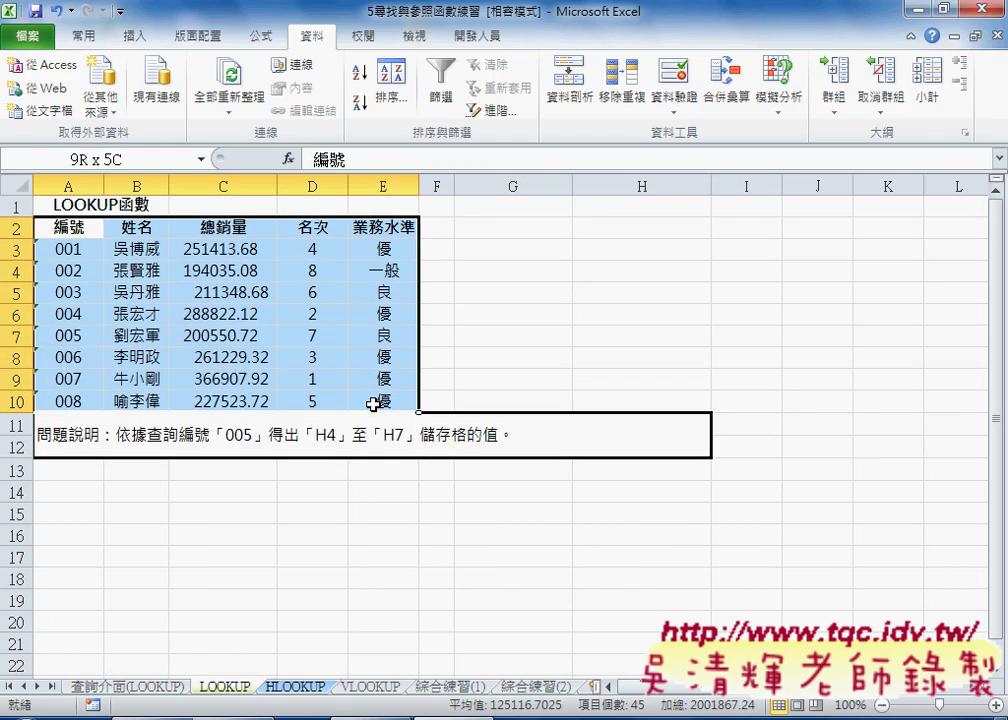
pyautogui.click(130, 688)
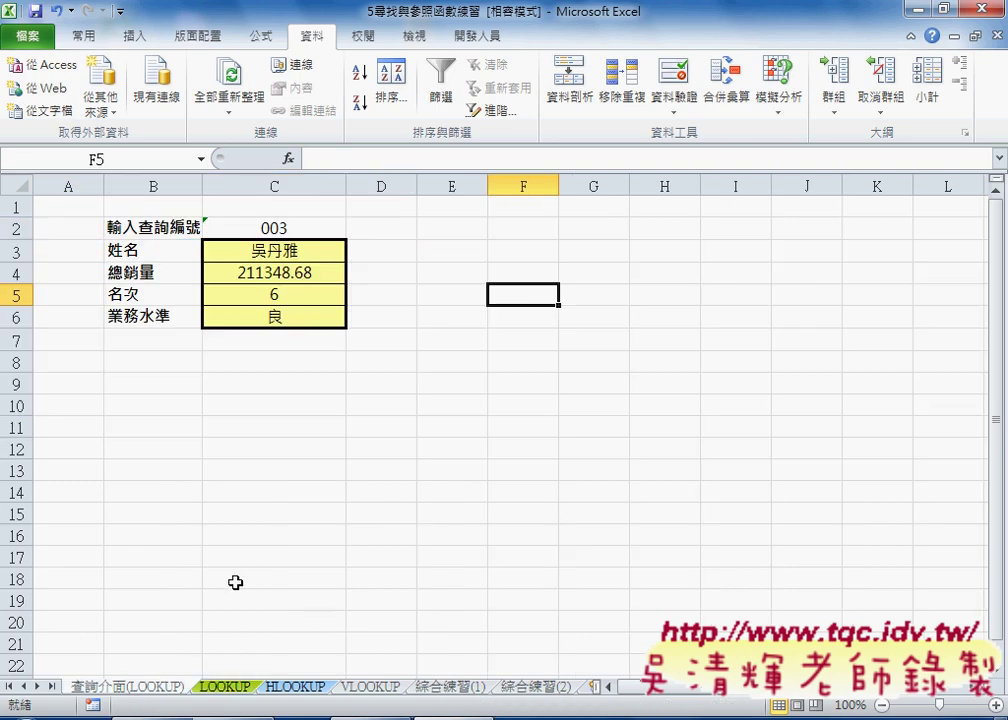
pyautogui.click(333, 228)
pyautogui.click(354, 230)
pyautogui.click(341, 304)
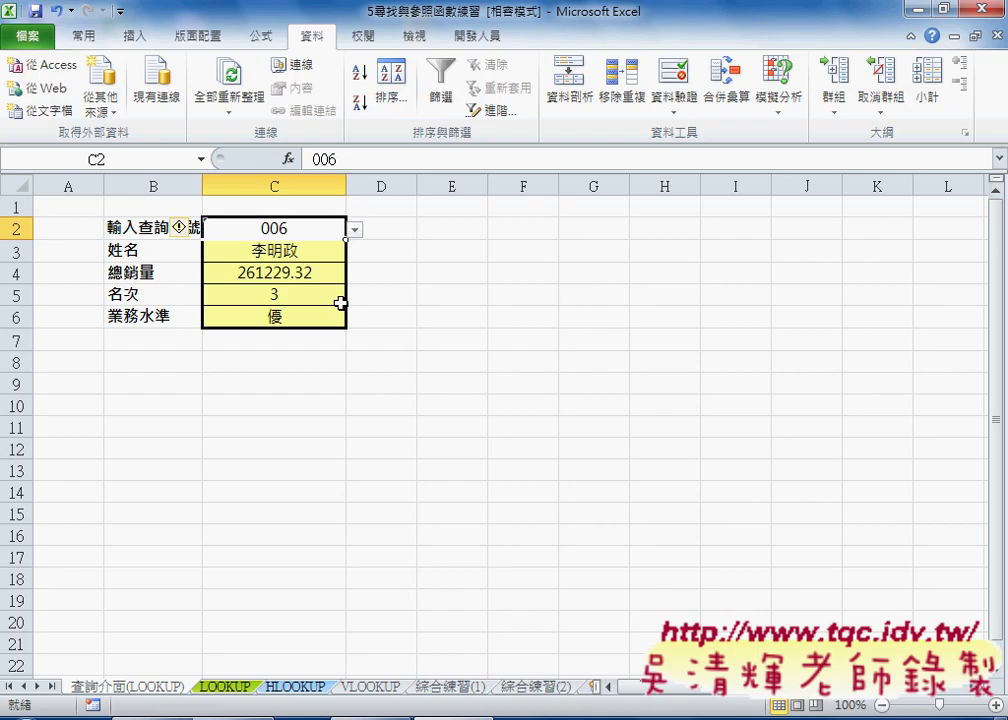
pyautogui.click(323, 473)
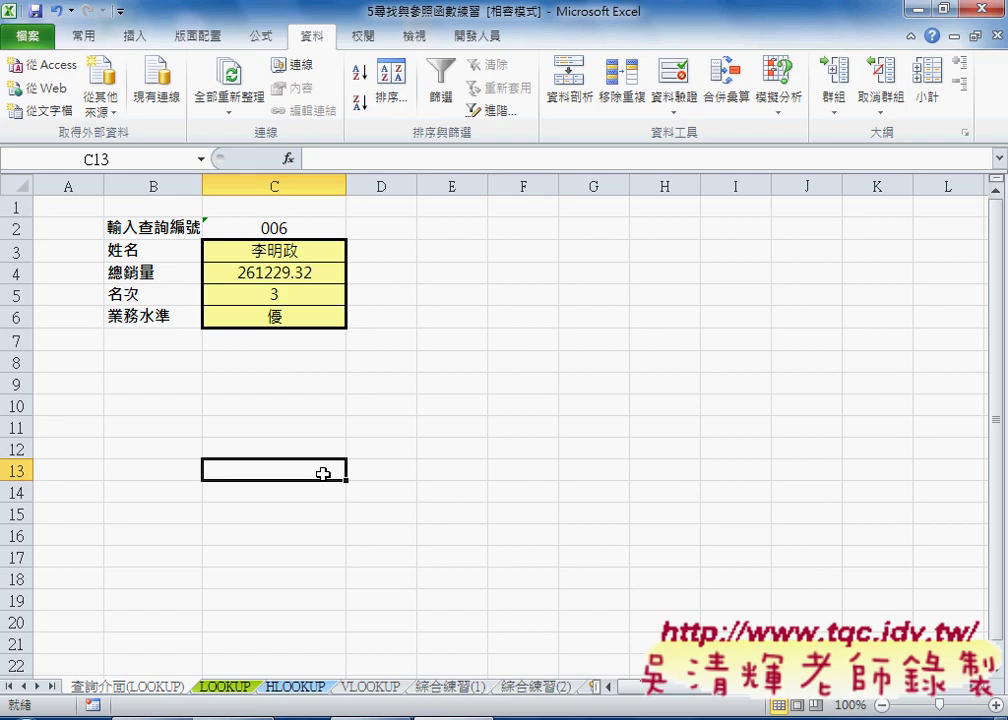